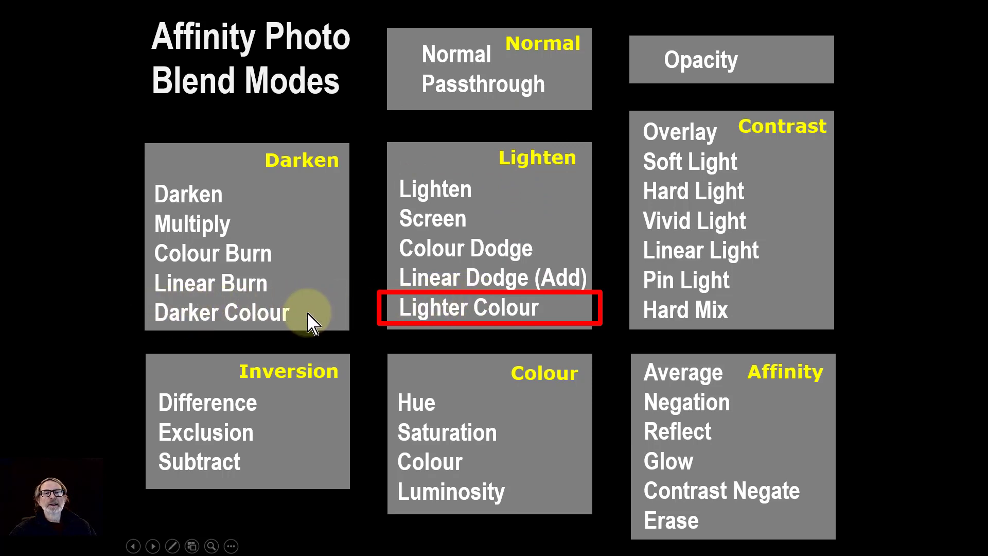
- Go to the Lighter Colour calculation slide, then switch to Affinity Photo's colour wheel document
{"action": "left_click", "coordinate": [420, 313]}
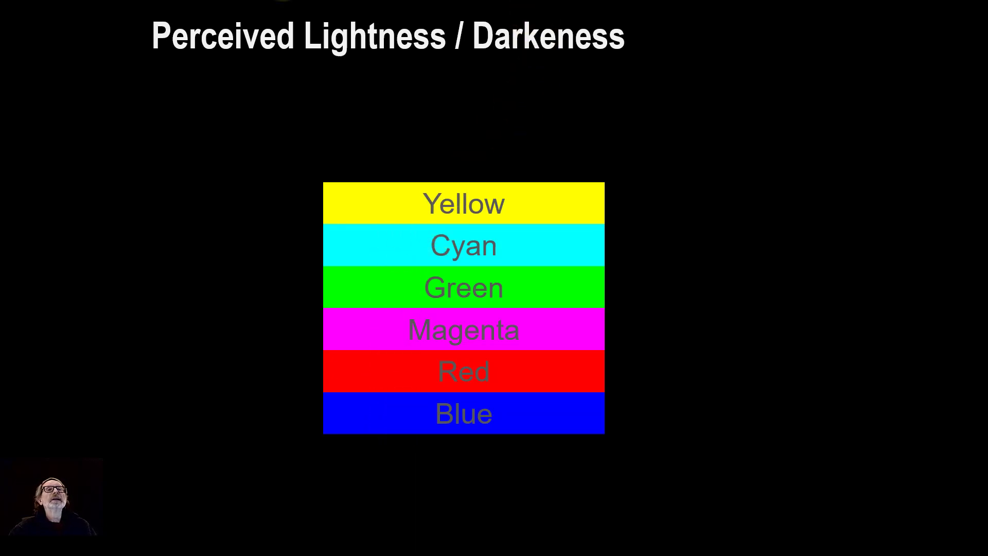
{"action": "key", "text": "alt+Tab"}
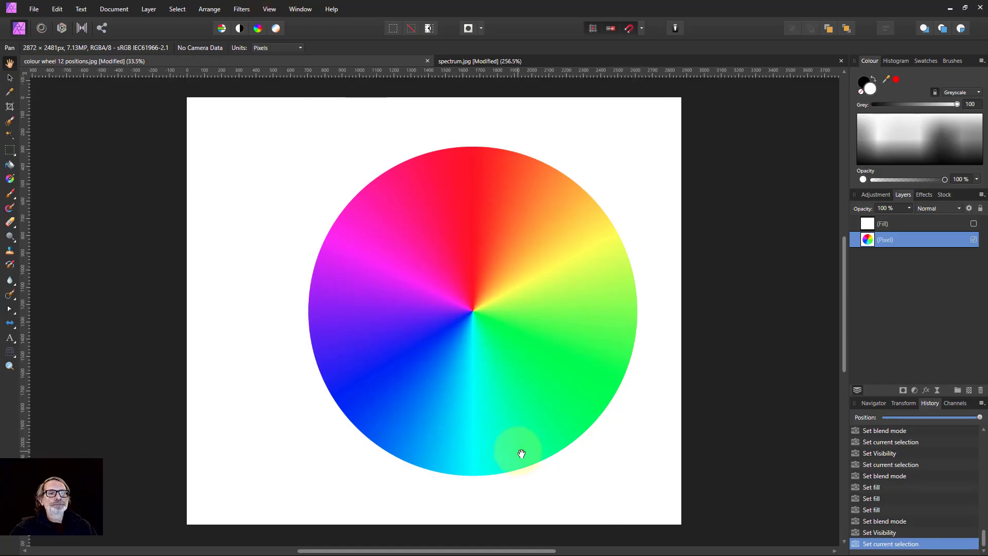
- Show and select the Fill layer over the colour wheel, try grey 72, then return it to white
{"action": "left_click", "coordinate": [874, 246]}
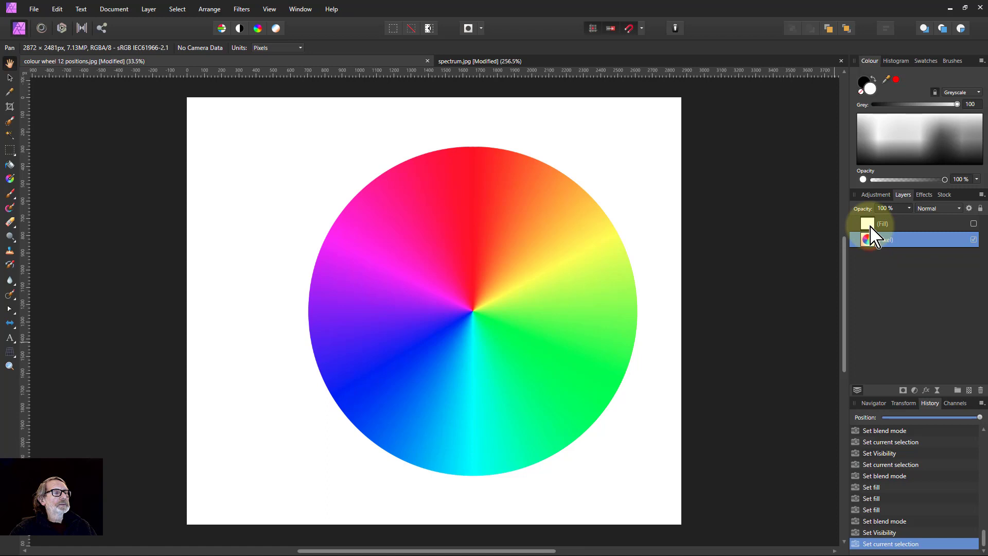
{"action": "left_click", "coordinate": [973, 223]}
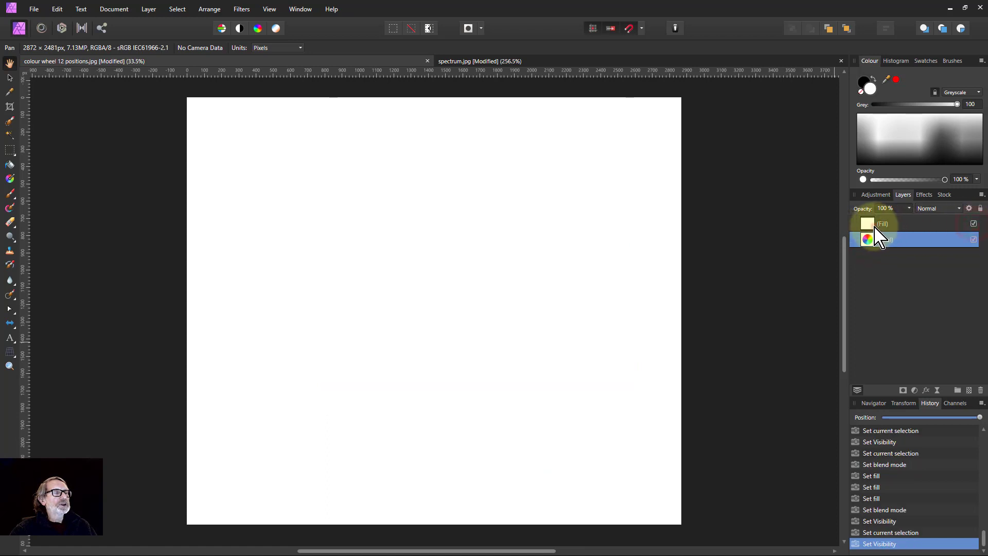
{"action": "left_click", "coordinate": [871, 226]}
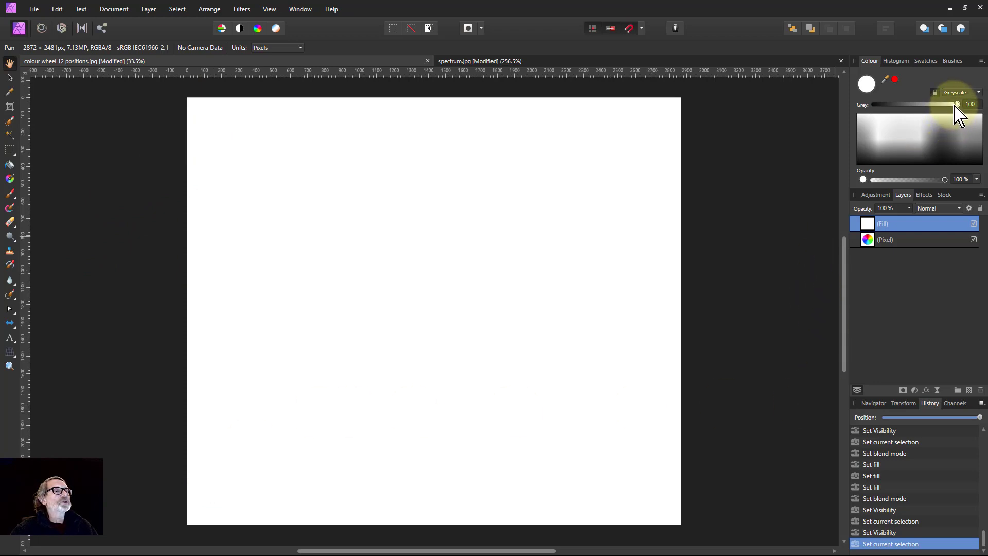
{"action": "left_click_drag", "start_coordinate": [956, 105], "coordinate": [934, 106]}
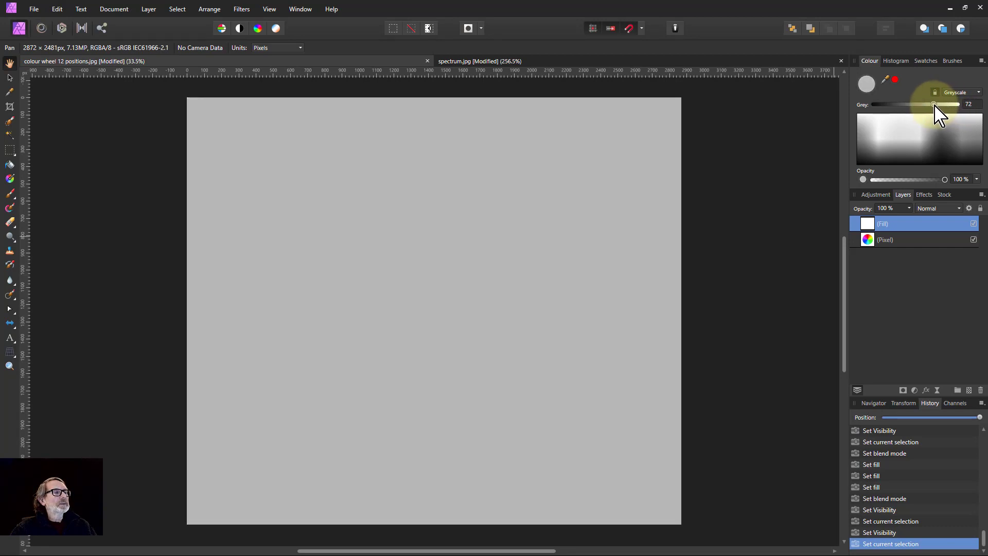
{"action": "left_click_drag", "start_coordinate": [935, 105], "coordinate": [961, 106]}
- Set the Fill layer to Lighter Colour and lower its grey toward 5, revealing the wheel's hues
{"action": "left_click", "coordinate": [934, 209]}
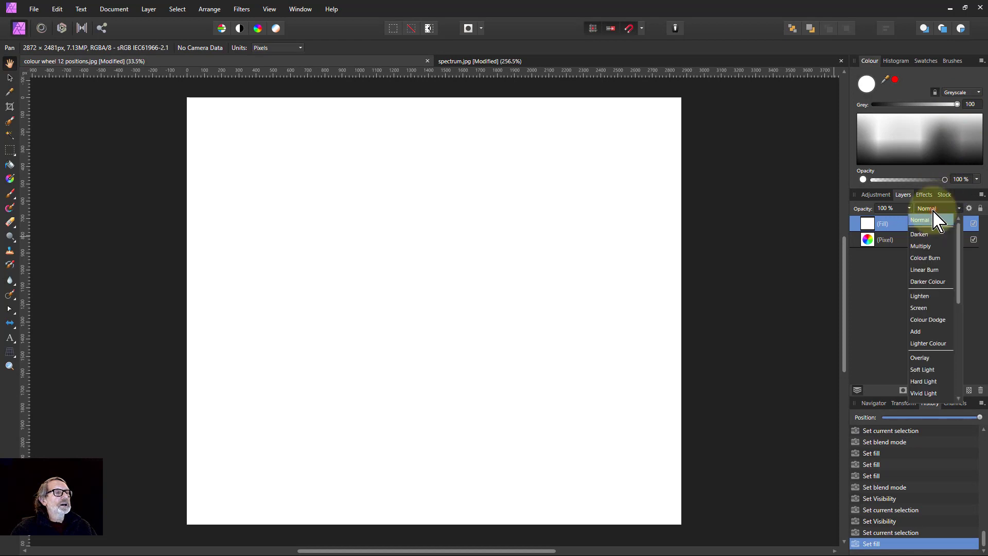
{"action": "left_click", "coordinate": [926, 344]}
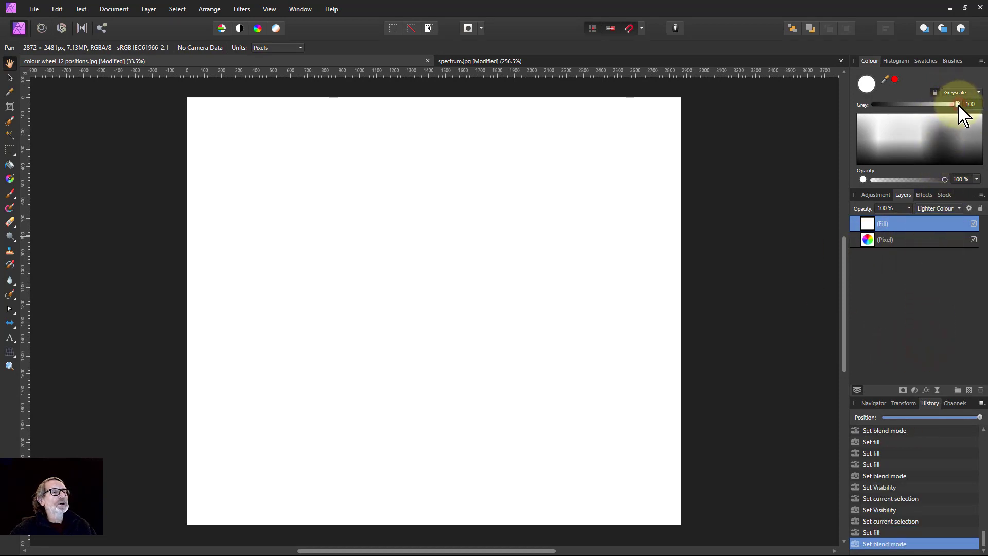
{"action": "left_click_drag", "start_coordinate": [958, 105], "coordinate": [948, 104]}
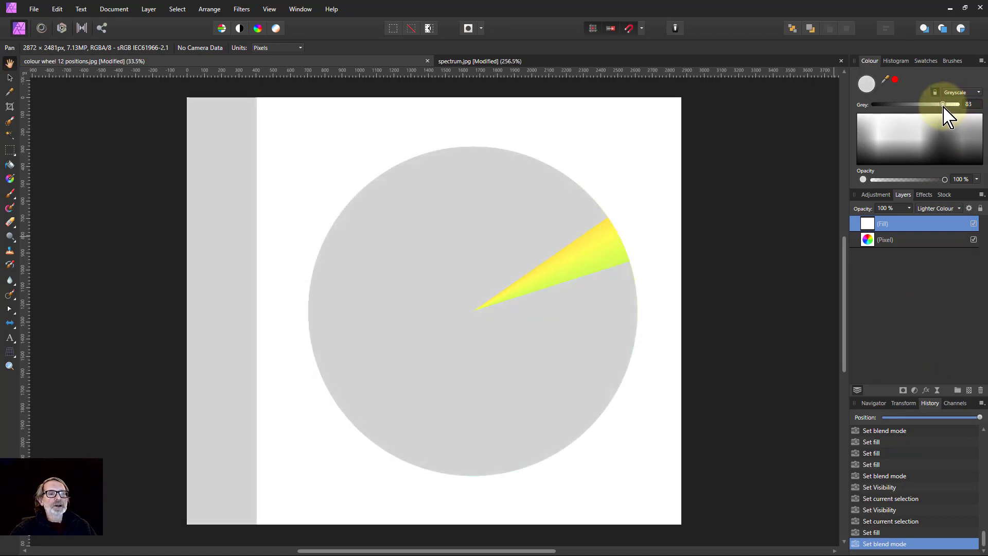
{"action": "left_click_drag", "start_coordinate": [940, 105], "coordinate": [878, 105]}
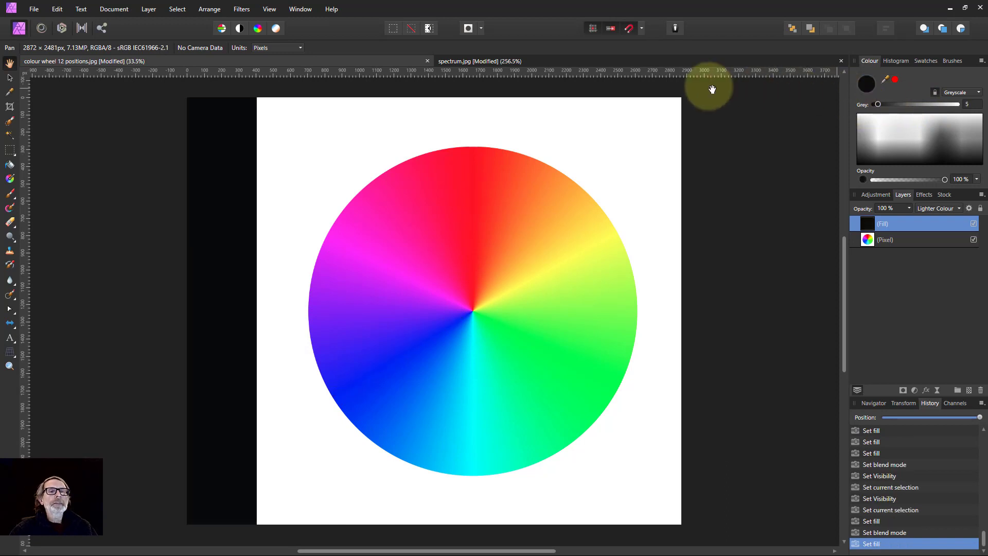
- In spectrum.jpg, show the Fill layer over the colour bars and set it to Lighter Colour
{"action": "left_click", "coordinate": [481, 62]}
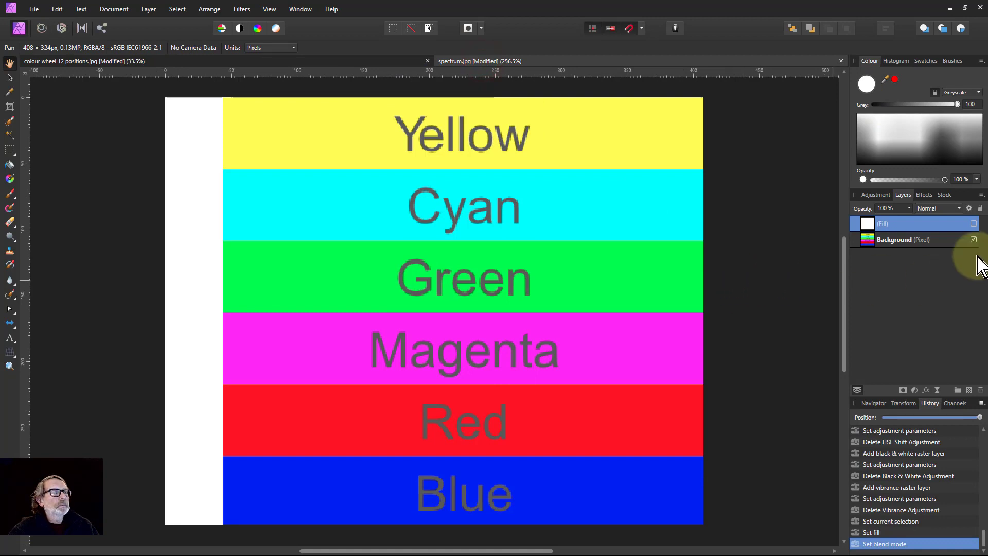
{"action": "left_click", "coordinate": [973, 223]}
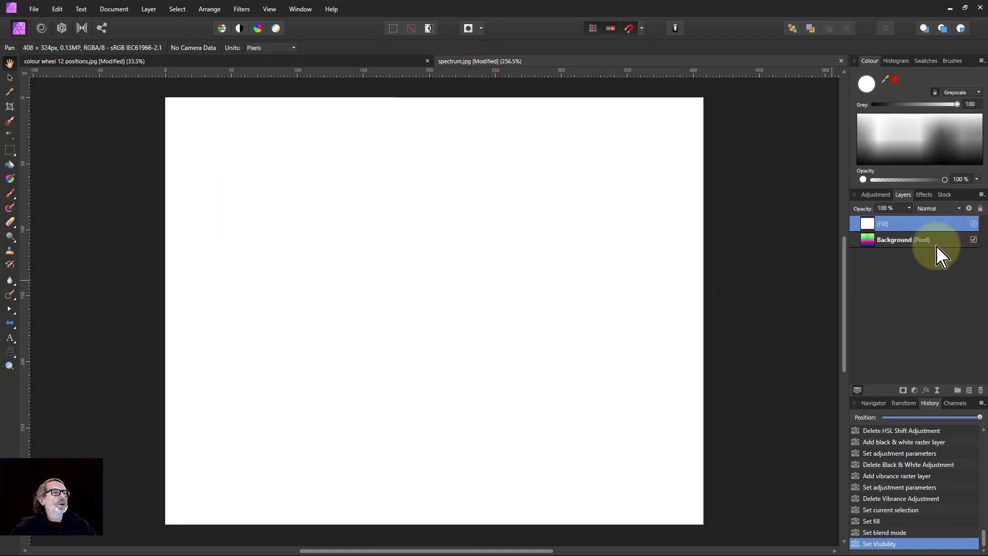
{"action": "left_click", "coordinate": [942, 209]}
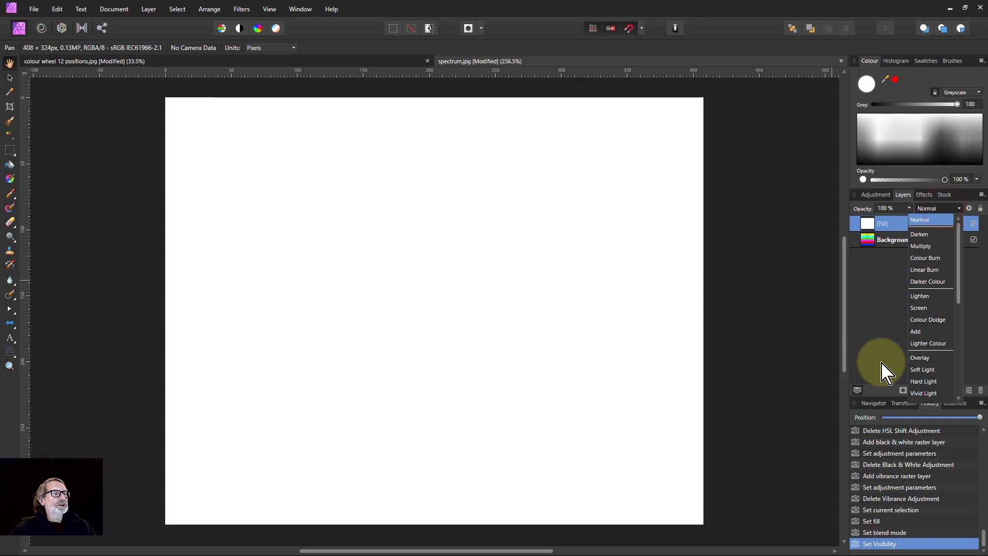
{"action": "left_click", "coordinate": [928, 344]}
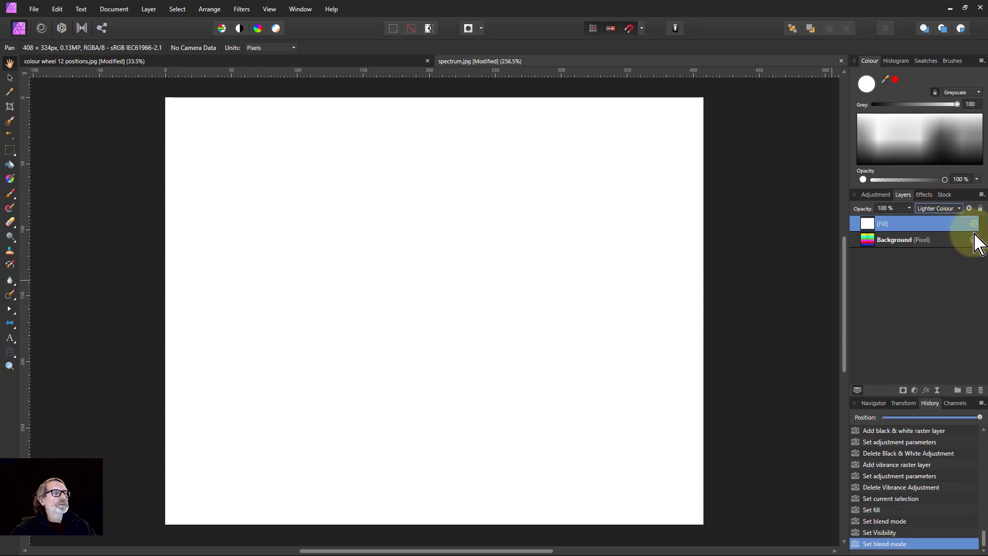
- Darken the fill to grey 12, revealing Yellow, Cyan, Green, Magenta and Blue, then hide it and select Background
{"action": "left_click_drag", "start_coordinate": [958, 104], "coordinate": [943, 105]}
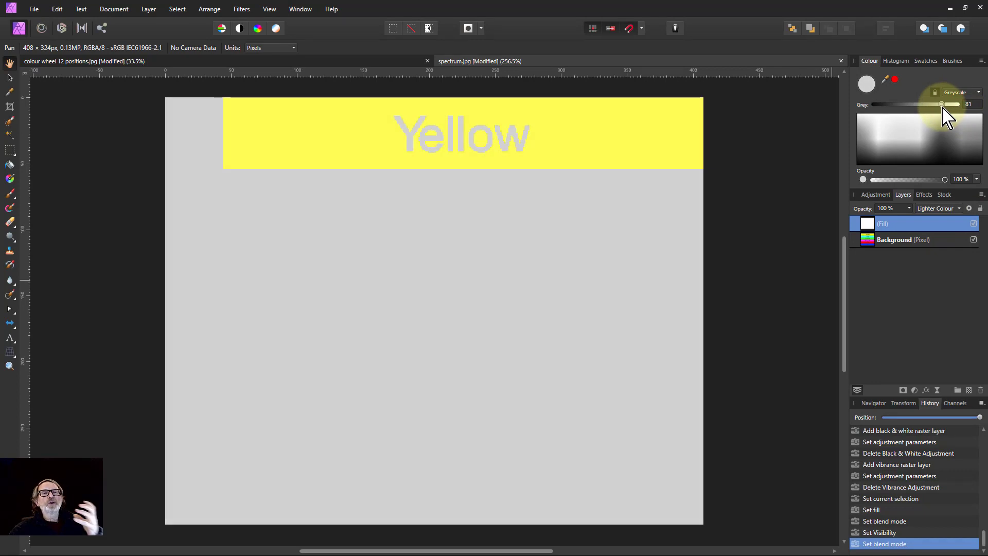
{"action": "left_click_drag", "start_coordinate": [943, 106], "coordinate": [942, 106]}
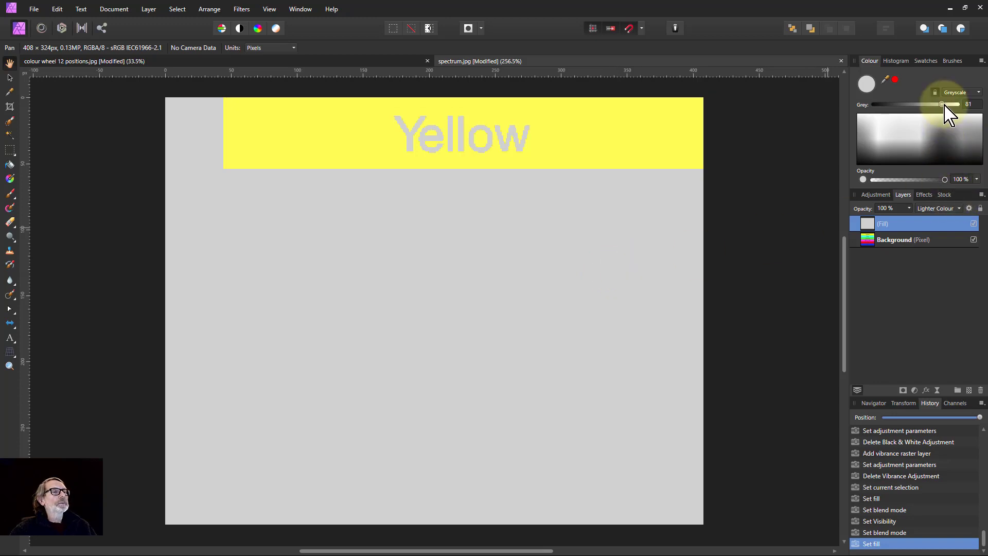
{"action": "left_click_drag", "start_coordinate": [943, 104], "coordinate": [928, 105]}
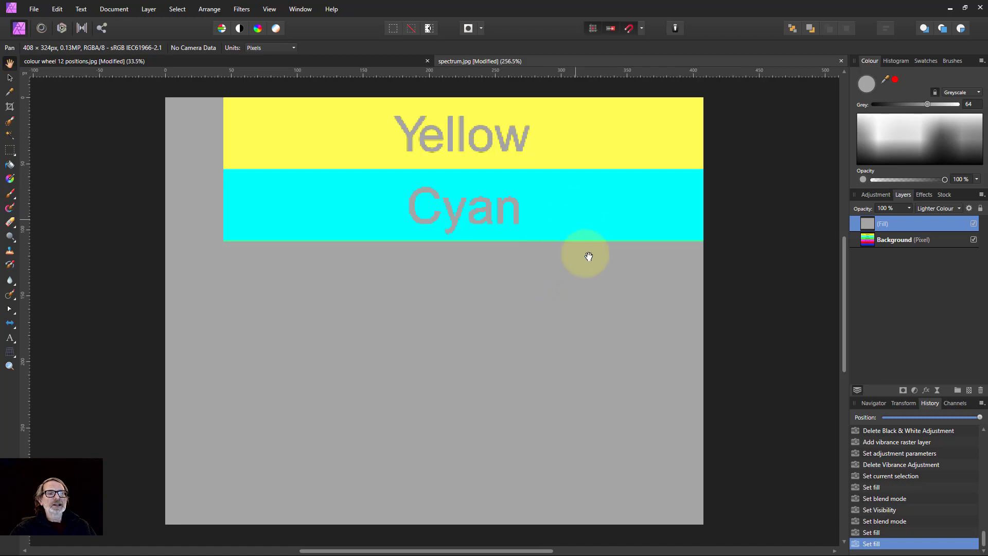
{"action": "left_click_drag", "start_coordinate": [926, 105], "coordinate": [897, 105]}
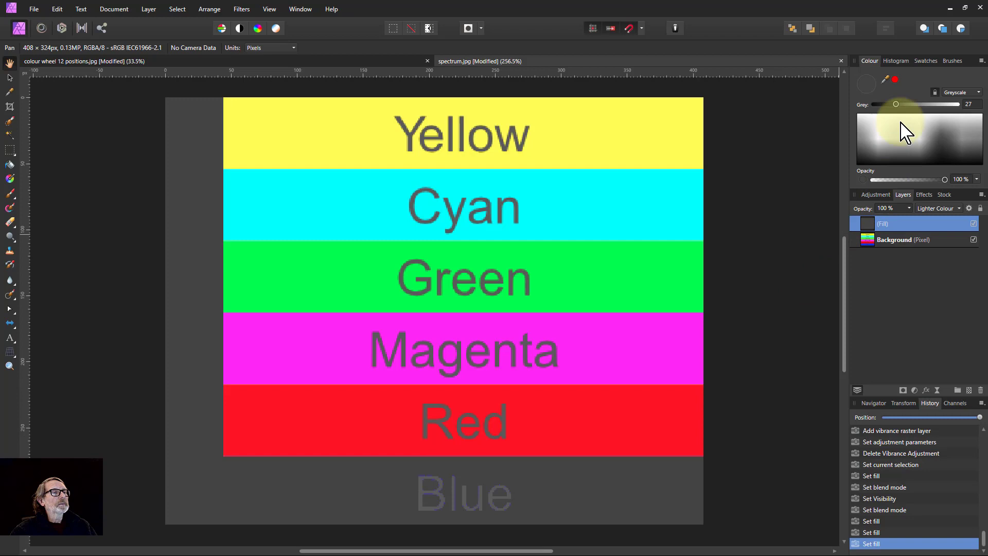
{"action": "left_click_drag", "start_coordinate": [896, 105], "coordinate": [884, 105]}
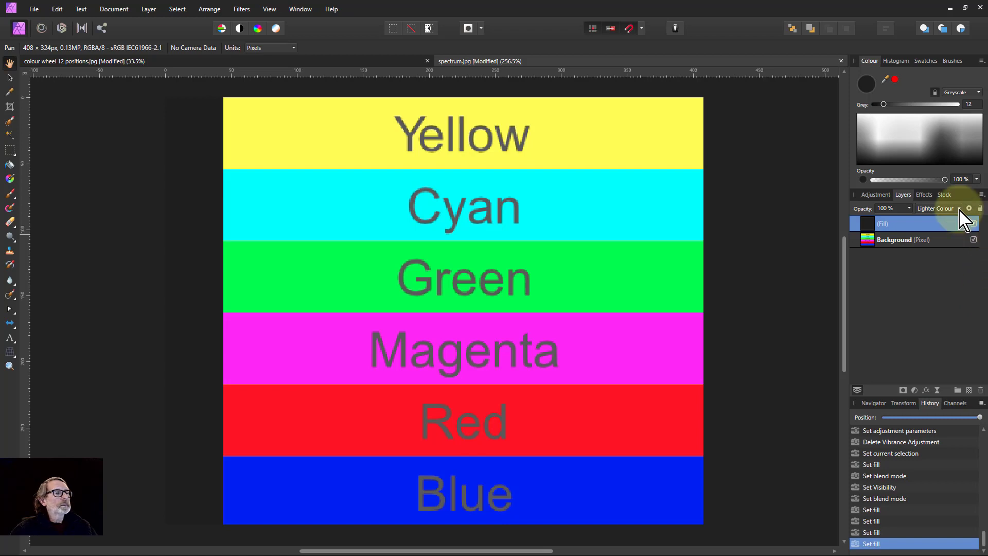
{"action": "left_click", "coordinate": [974, 223]}
{"action": "left_click", "coordinate": [867, 241]}
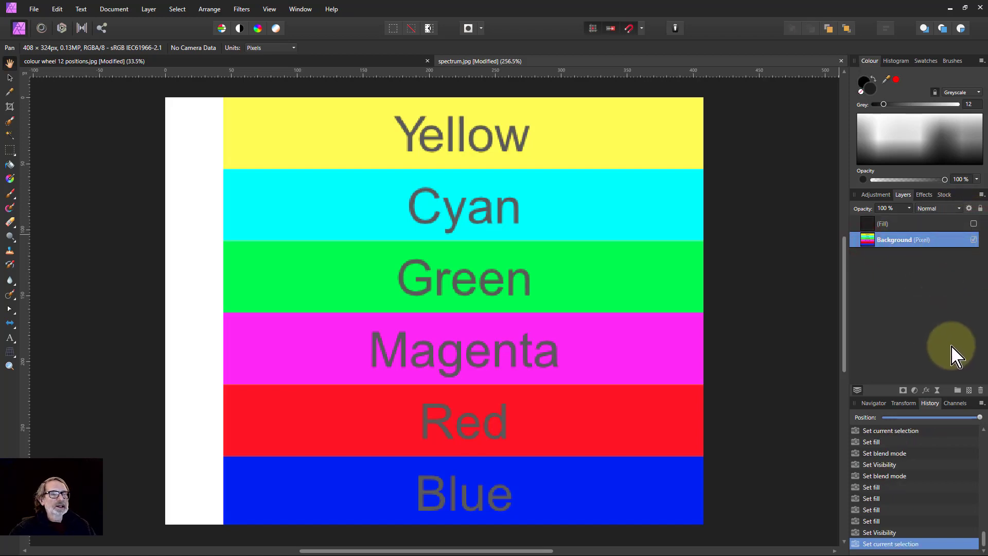
{"action": "left_click", "coordinate": [914, 390]}
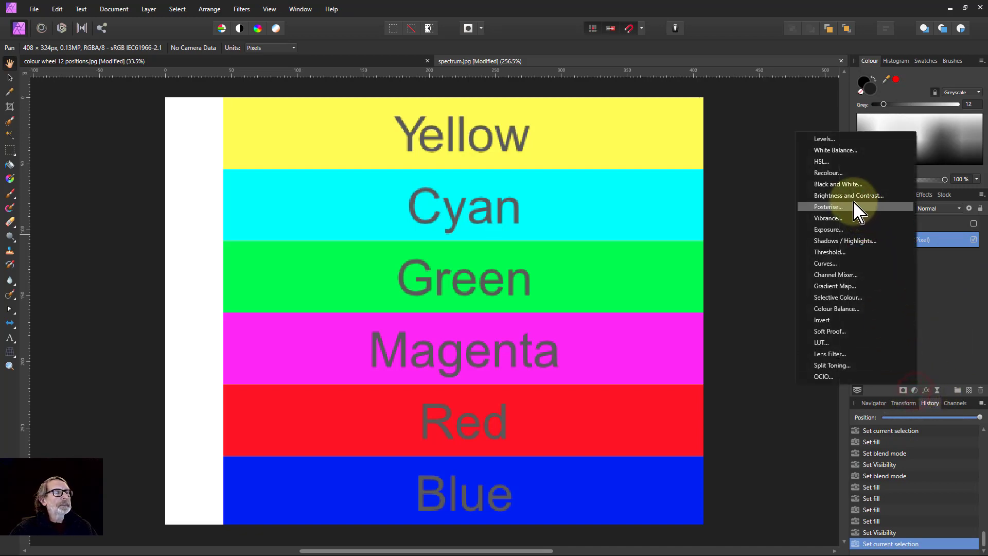
{"action": "left_click", "coordinate": [828, 161]}
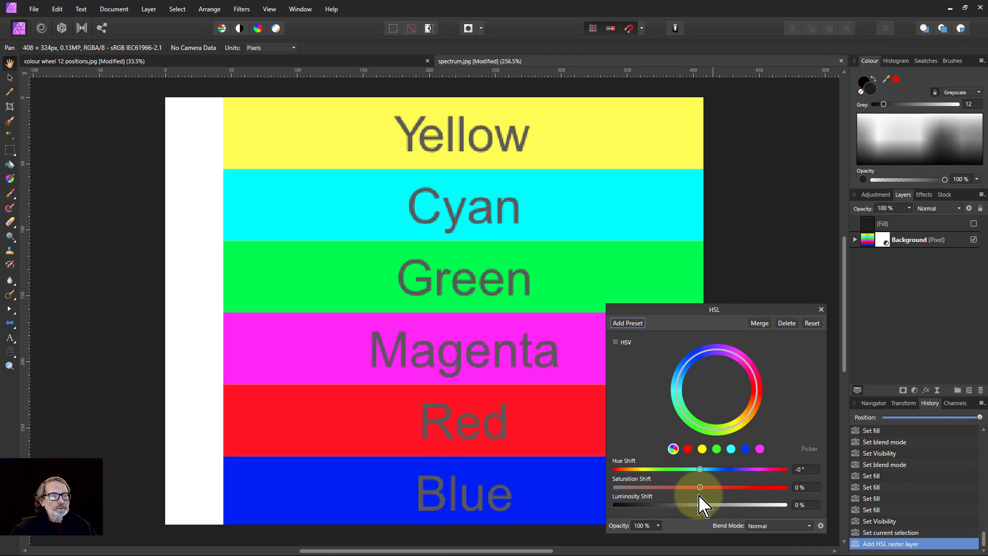
{"action": "left_click_drag", "start_coordinate": [699, 487], "coordinate": [601, 495]}
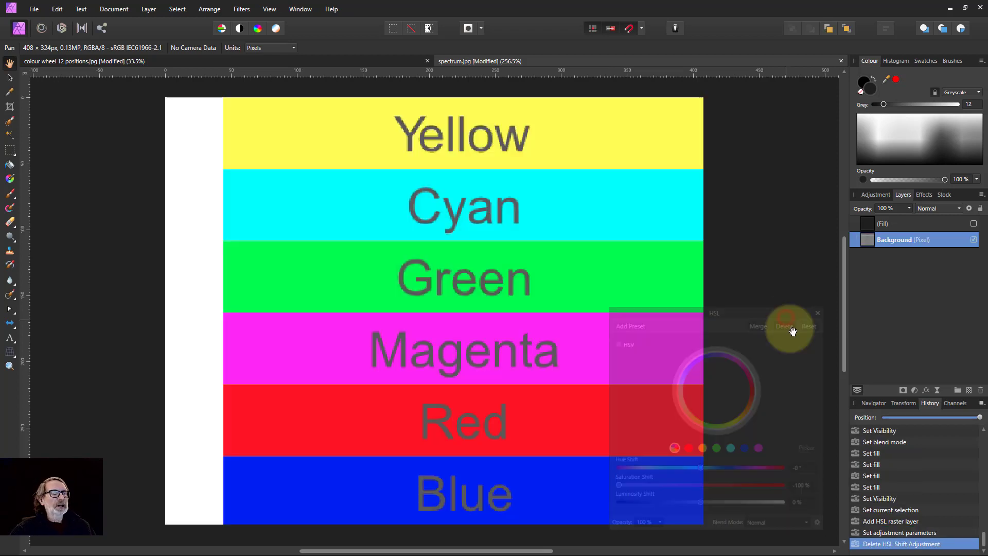
{"action": "left_click", "coordinate": [915, 390]}
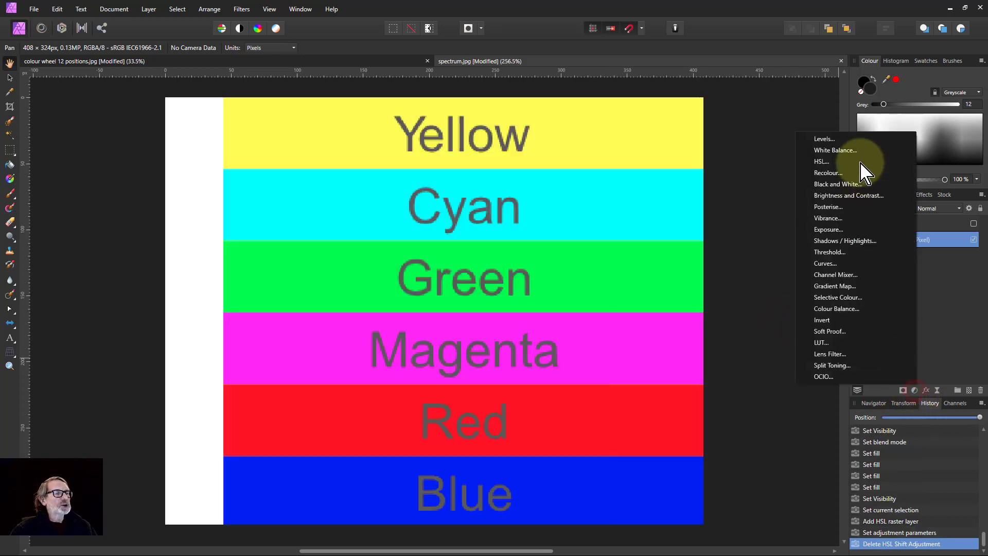
{"action": "left_click", "coordinate": [857, 184]}
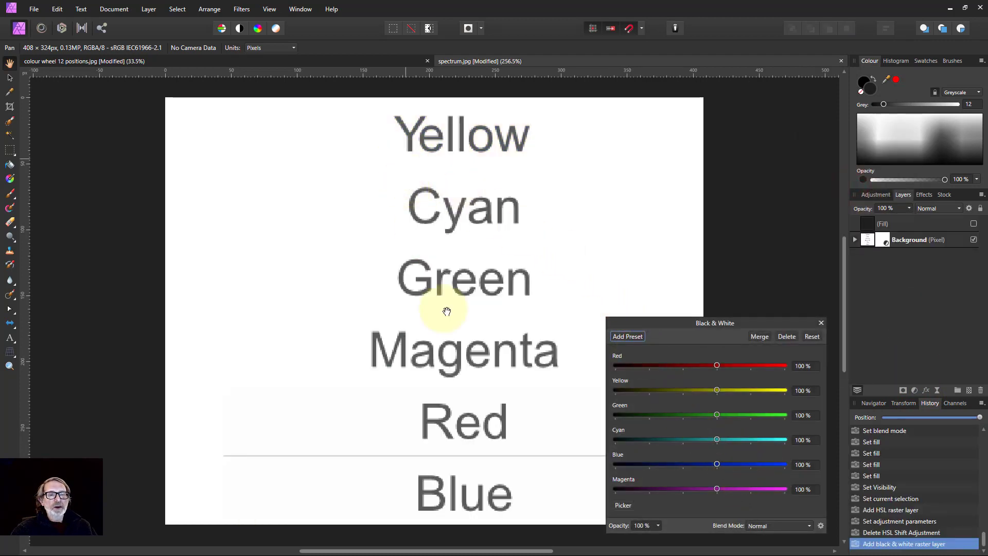
{"action": "mouse_move", "coordinate": [716, 465]}
{"action": "left_mouse_down"}
{"action": "mouse_move", "coordinate": [688, 464]}
{"action": "mouse_move", "coordinate": [732, 470]}
{"action": "left_mouse_up"}
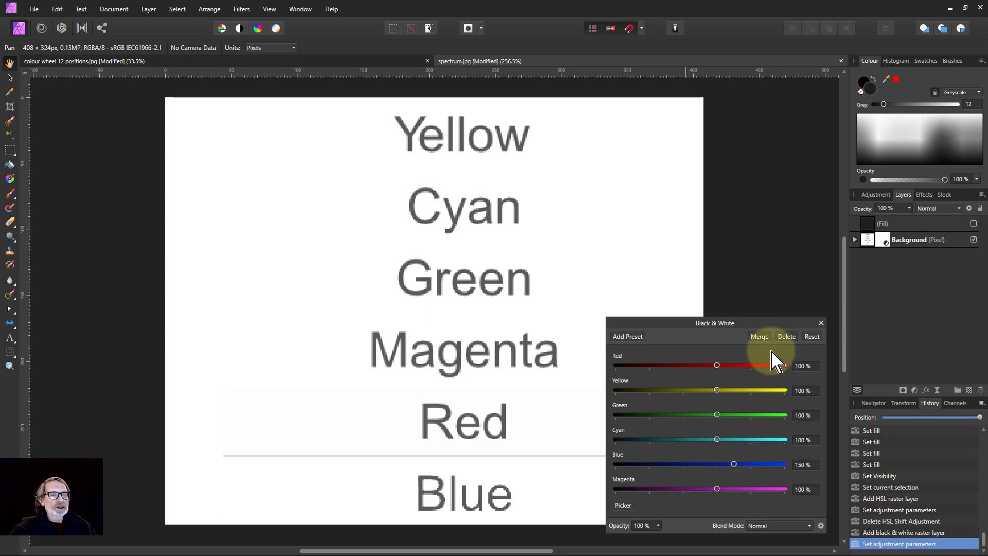
{"action": "left_click", "coordinate": [785, 336]}
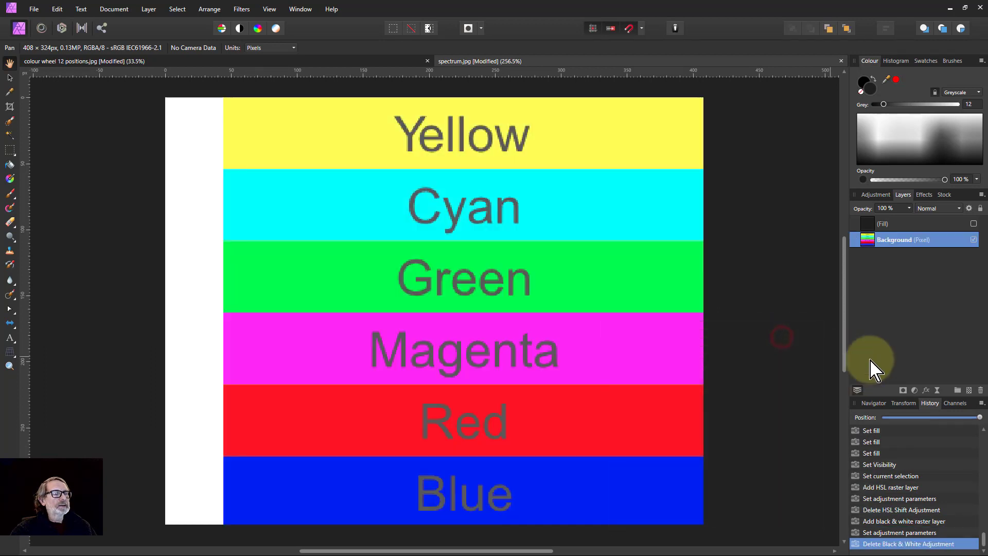
{"action": "left_click", "coordinate": [915, 391]}
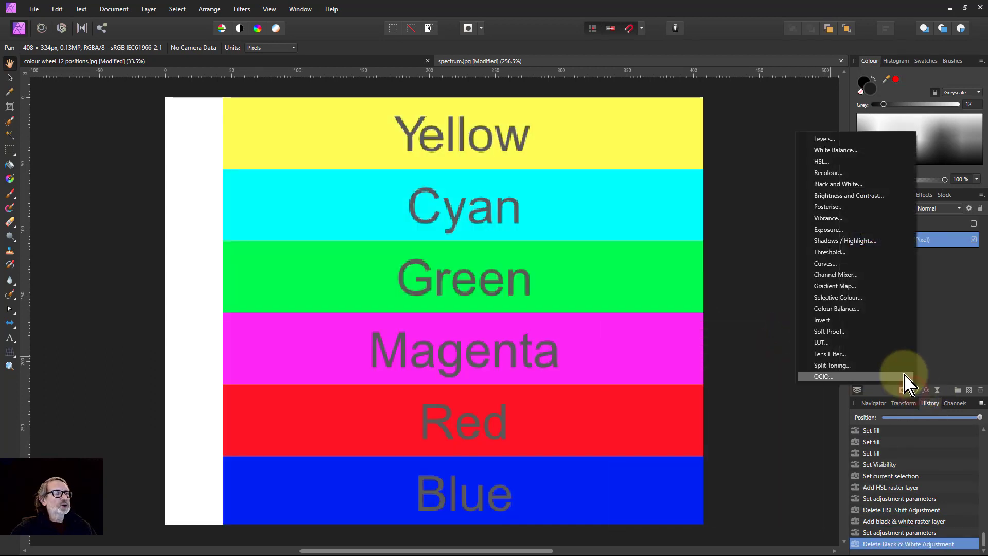
{"action": "left_click", "coordinate": [844, 218]}
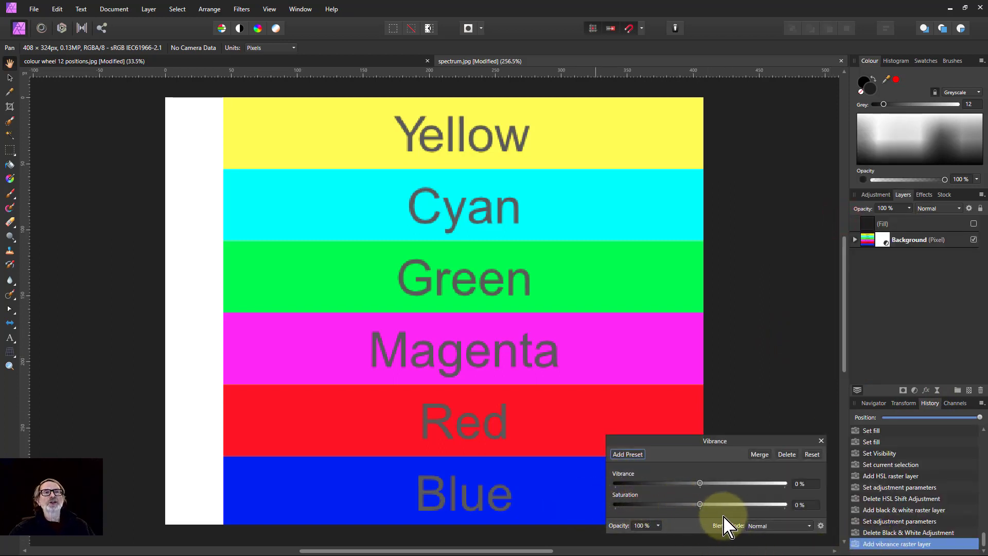
{"action": "left_click_drag", "start_coordinate": [703, 508], "coordinate": [578, 512]}
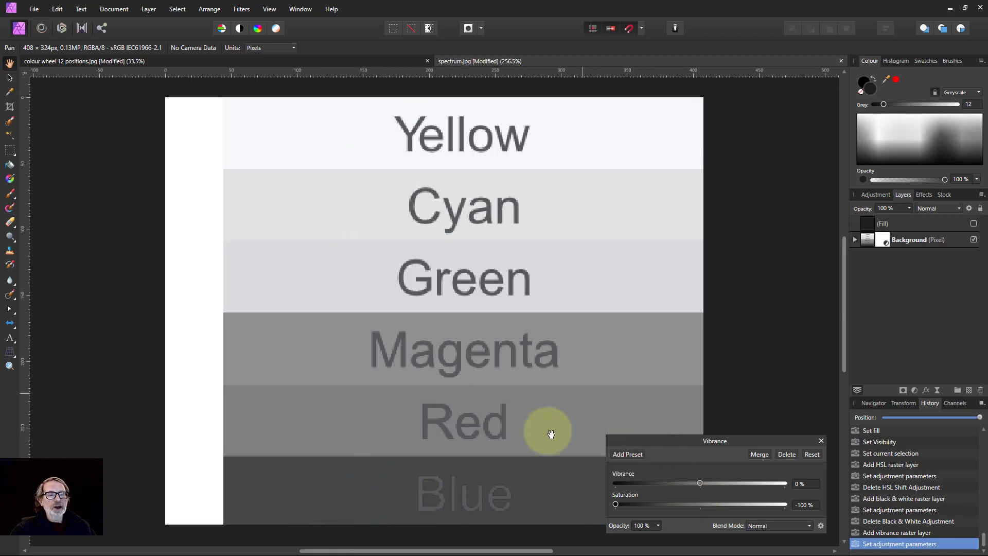
{"action": "left_click", "coordinate": [787, 453]}
{"action": "left_click", "coordinate": [921, 288]}
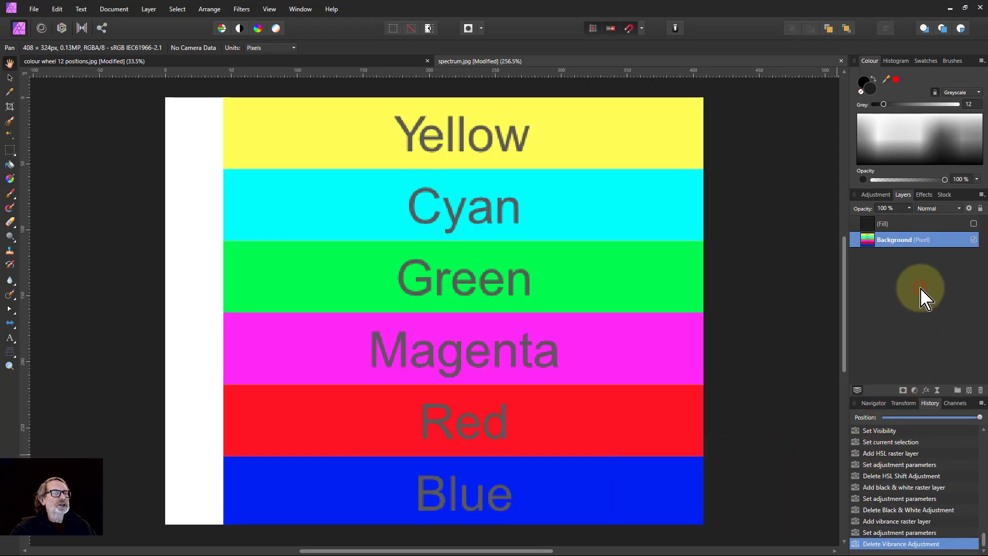